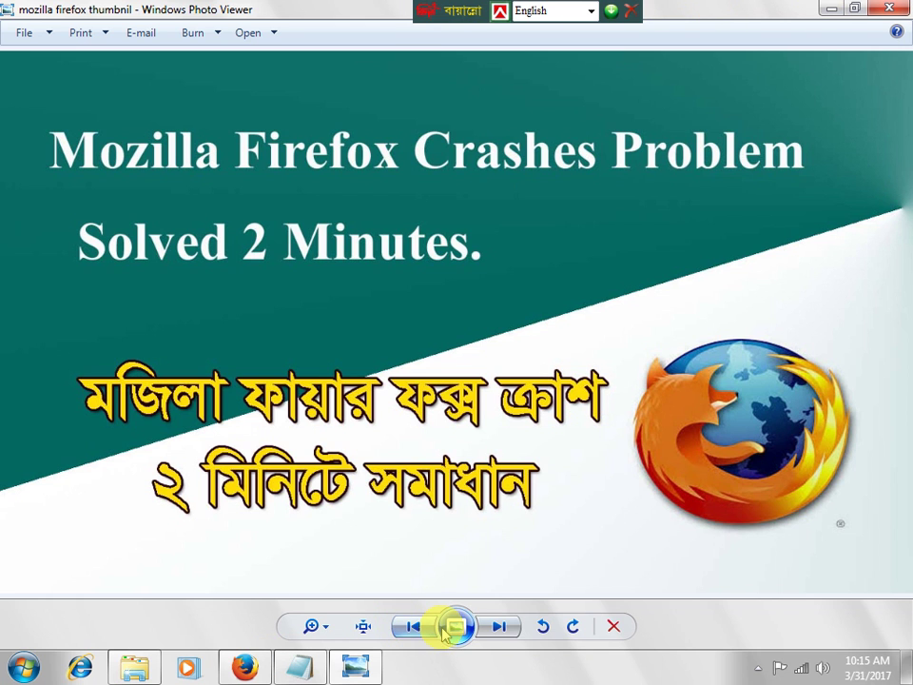
Advance Photo Viewer to the five crash-fixes slide and bring Firefox to the front.
{"action": "left_click", "coordinate": [496, 629]}
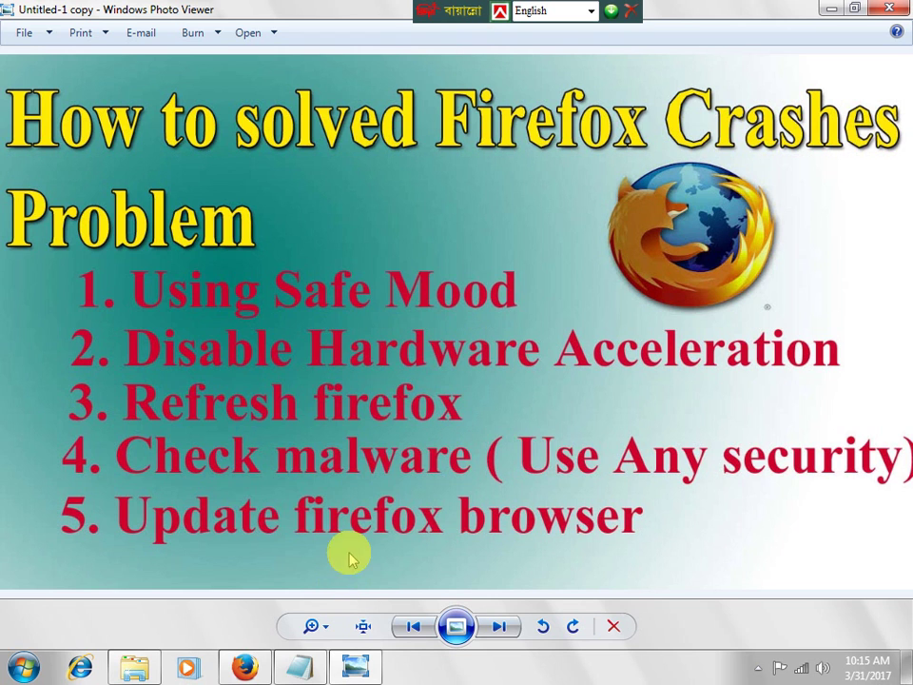
{"action": "left_click", "coordinate": [249, 669]}
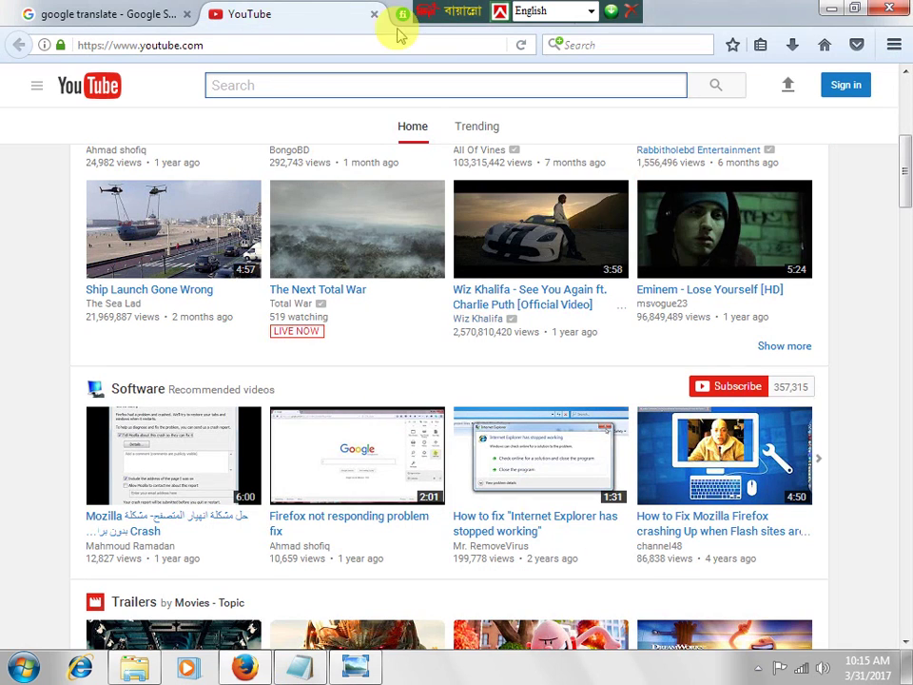
Open a new tab and choose Restart with Add-ons Disabled from Firefox's Help options.
{"action": "left_click_drag", "start_coordinate": [426, 13], "coordinate": [744, 11]}
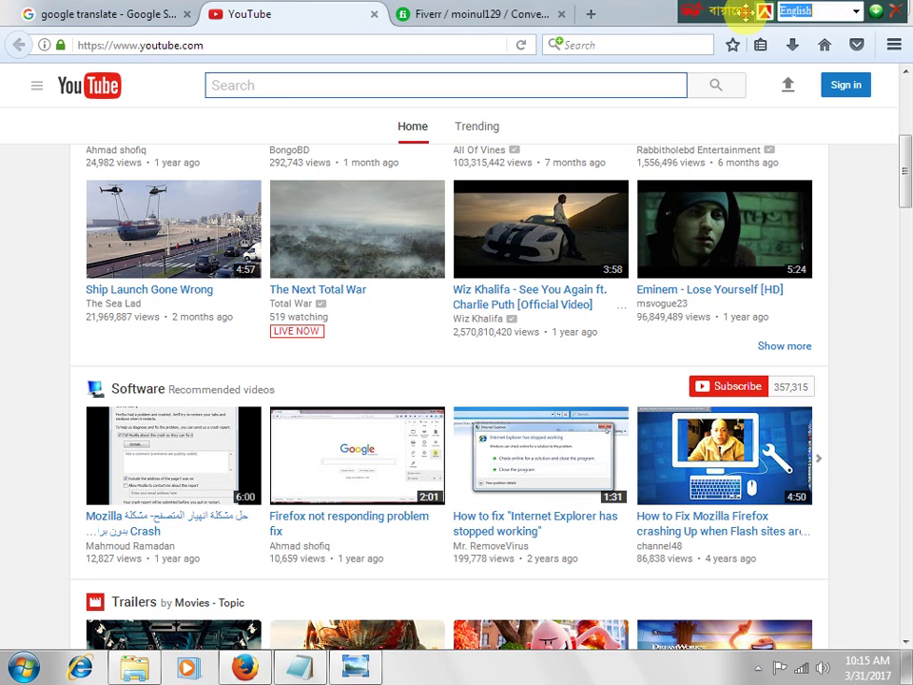
{"action": "left_click", "coordinate": [590, 14]}
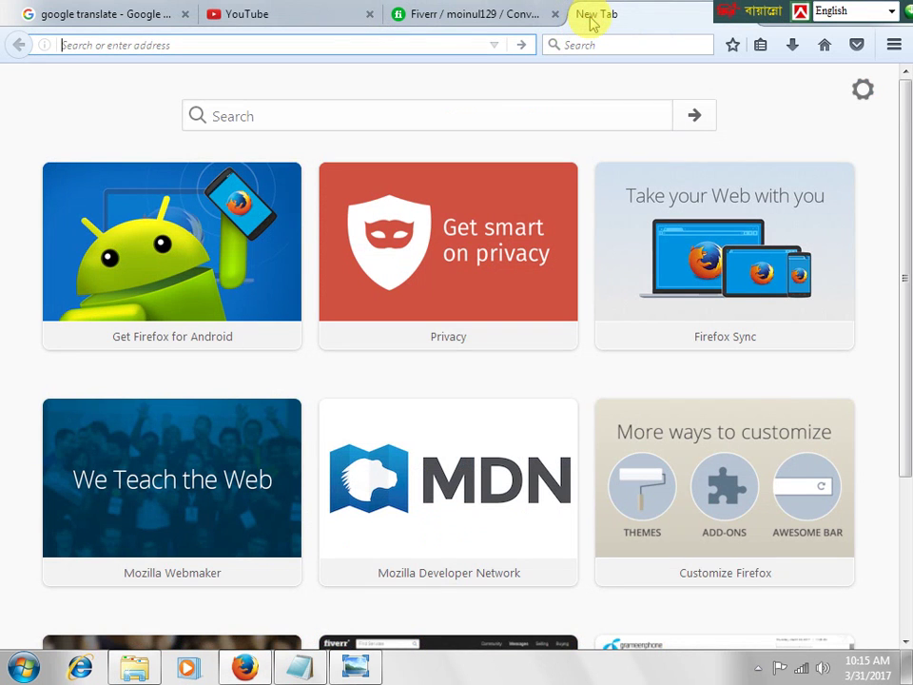
{"action": "left_click", "coordinate": [894, 45]}
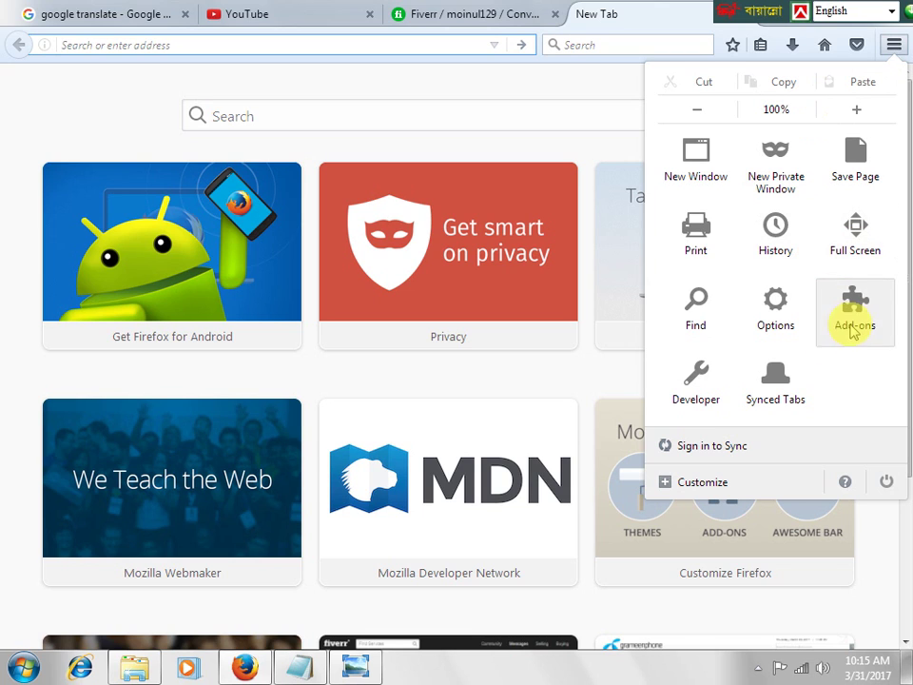
{"action": "left_click", "coordinate": [845, 485]}
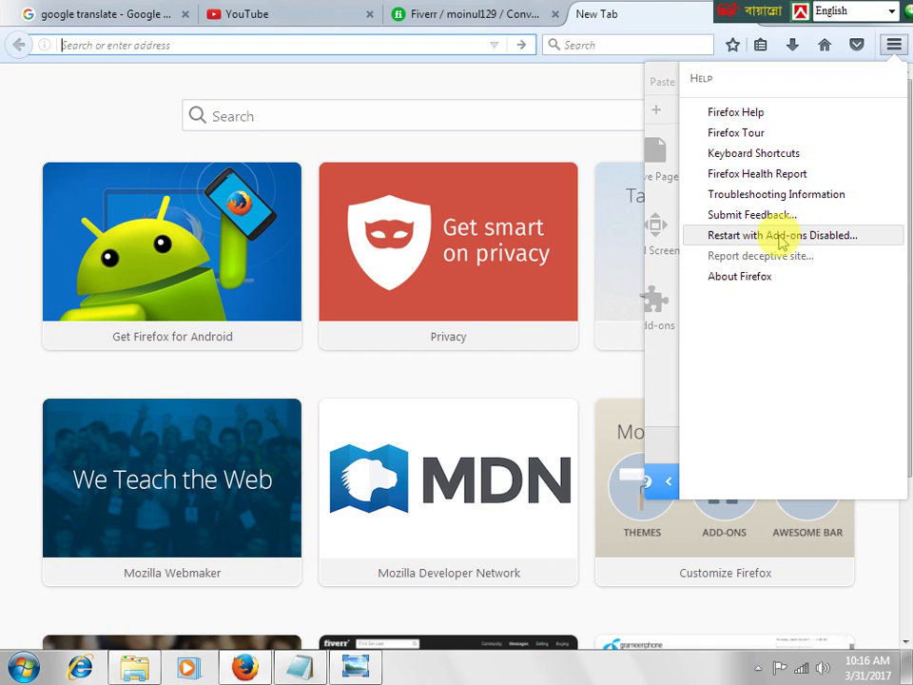
{"action": "left_click", "coordinate": [781, 238]}
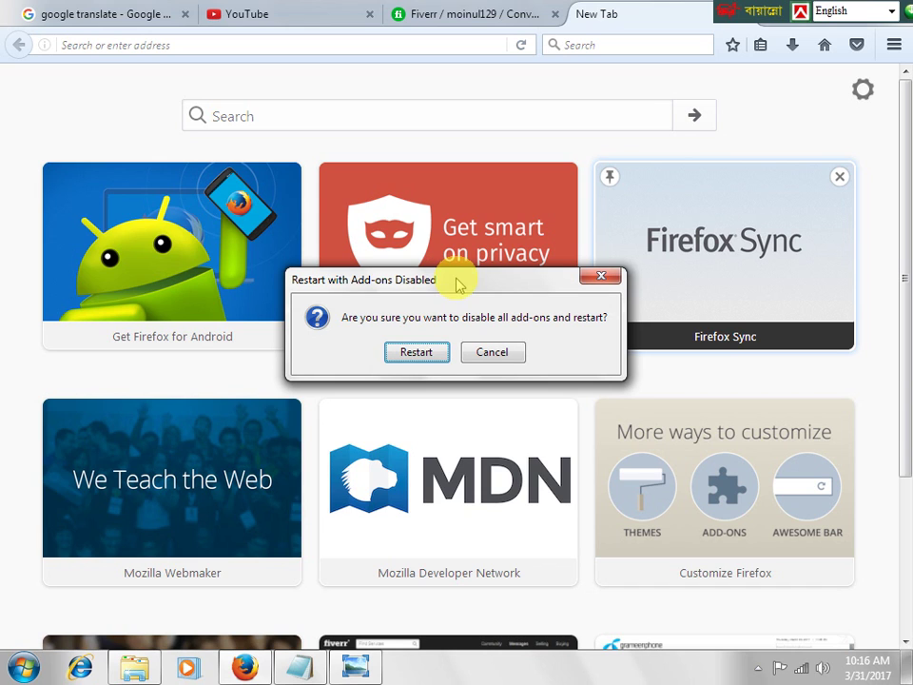
Confirm the restart and launch Firefox in Safe Mode.
{"action": "left_click", "coordinate": [416, 360]}
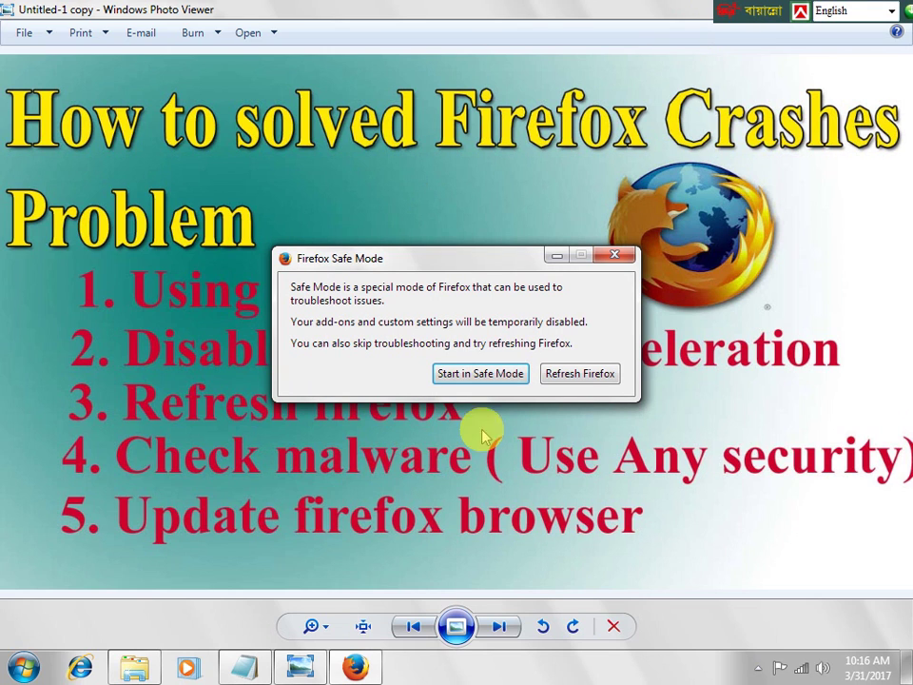
{"action": "left_click", "coordinate": [489, 376]}
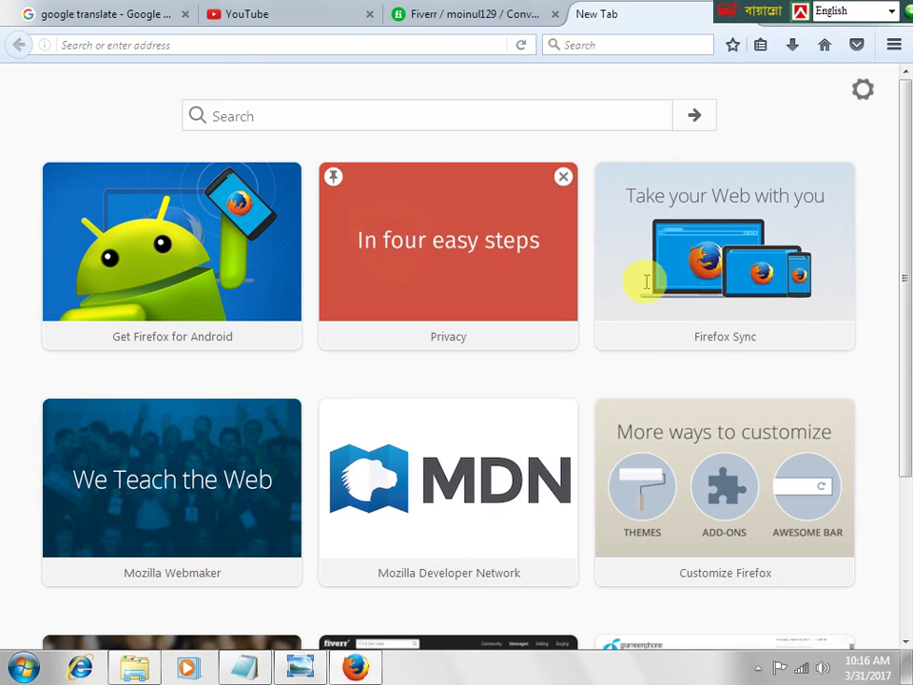
Revisit the crash-fixes slide, then open Firefox Options on the General section.
{"action": "left_click", "coordinate": [299, 666]}
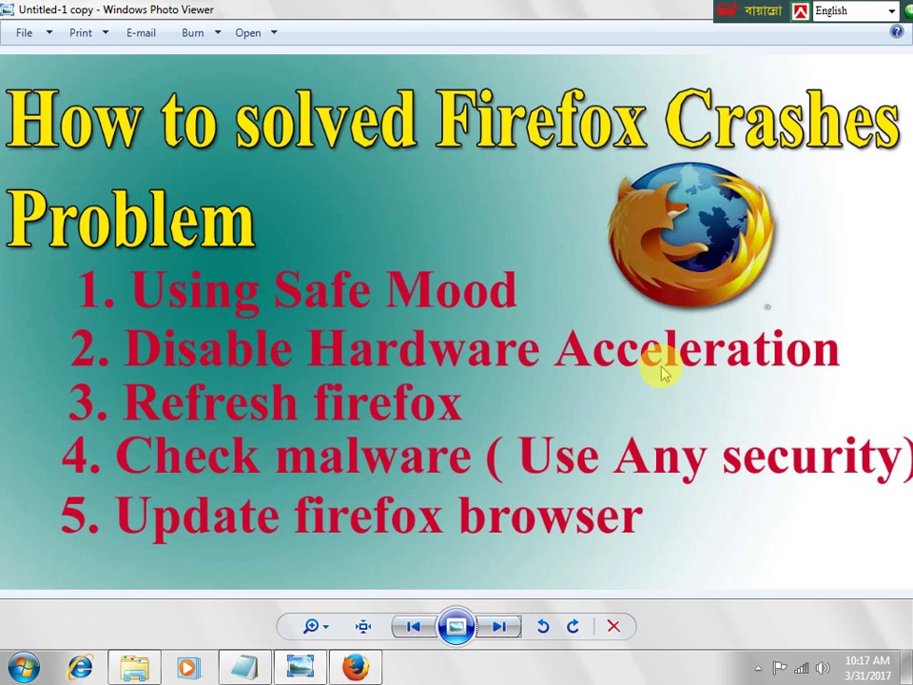
{"action": "left_click", "coordinate": [371, 667]}
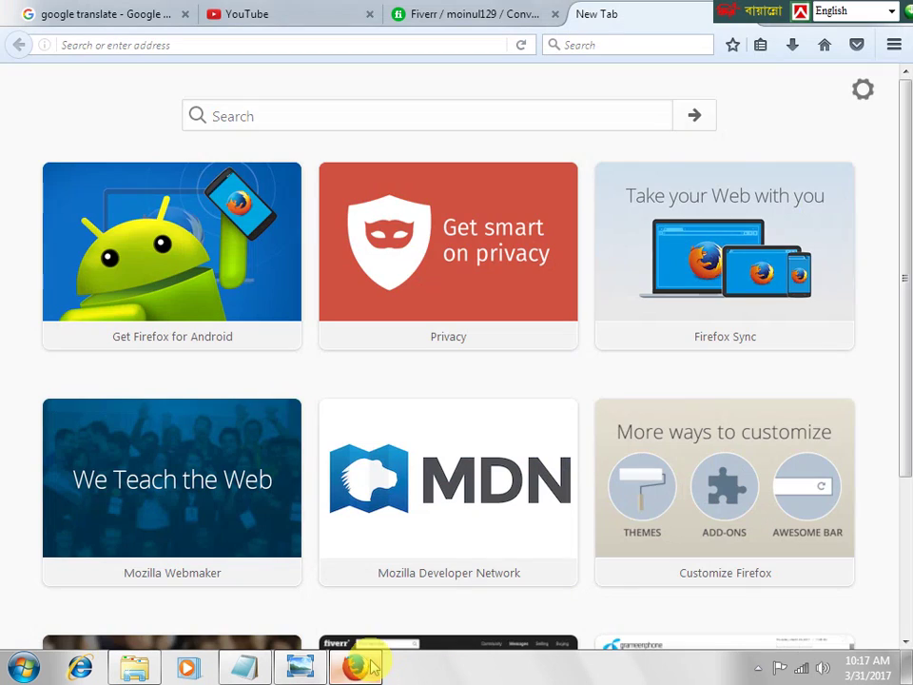
{"action": "left_click", "coordinate": [893, 46]}
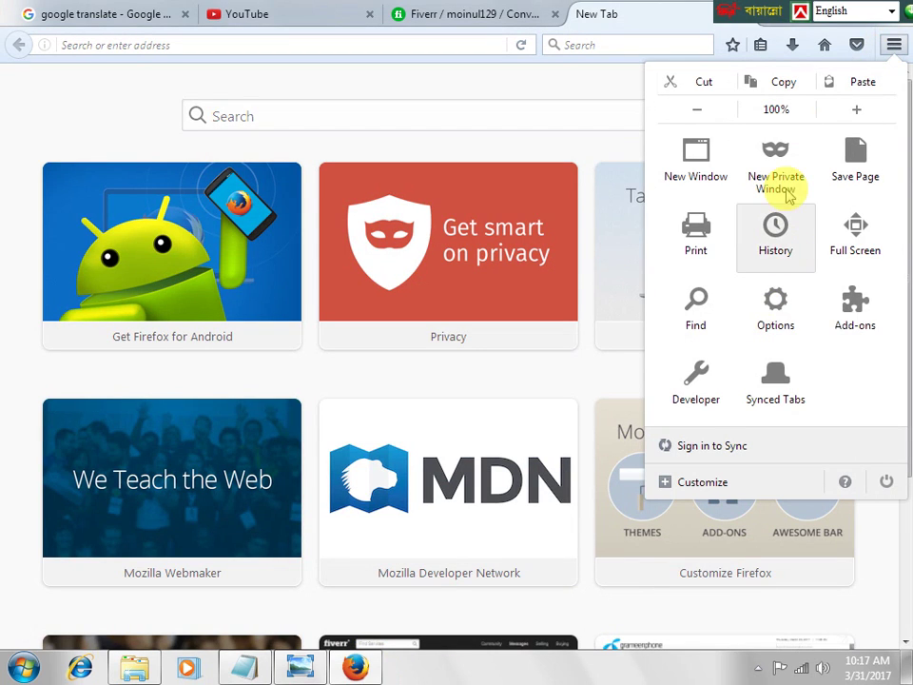
{"action": "left_click", "coordinate": [776, 302]}
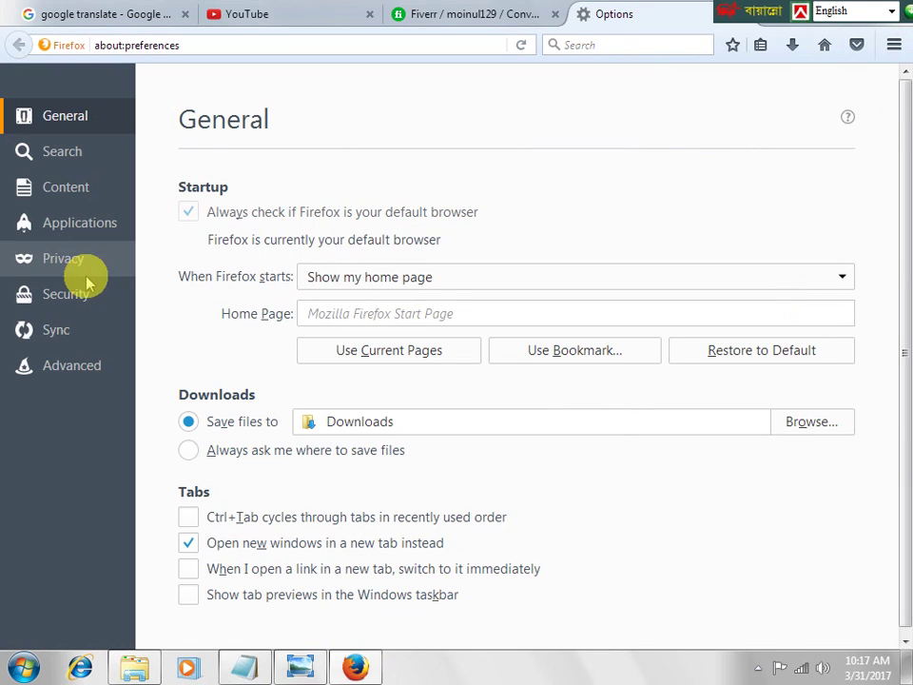
Untick 'Use hardware acceleration when available' under Advanced, then show the crash-fixes slide again.
{"action": "left_click", "coordinate": [74, 371]}
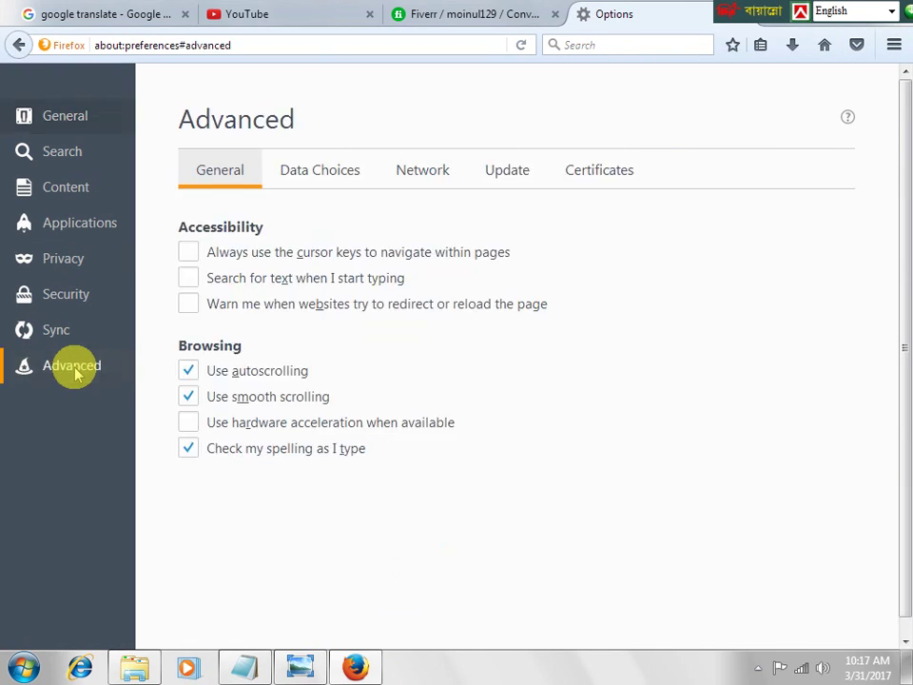
{"action": "left_click", "coordinate": [211, 426]}
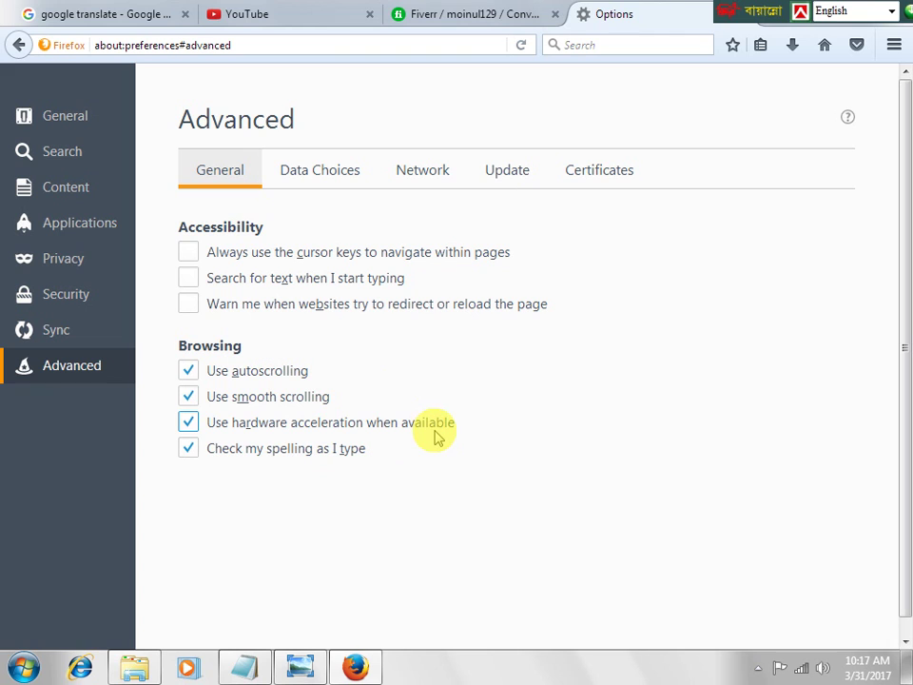
{"action": "left_click", "coordinate": [189, 423]}
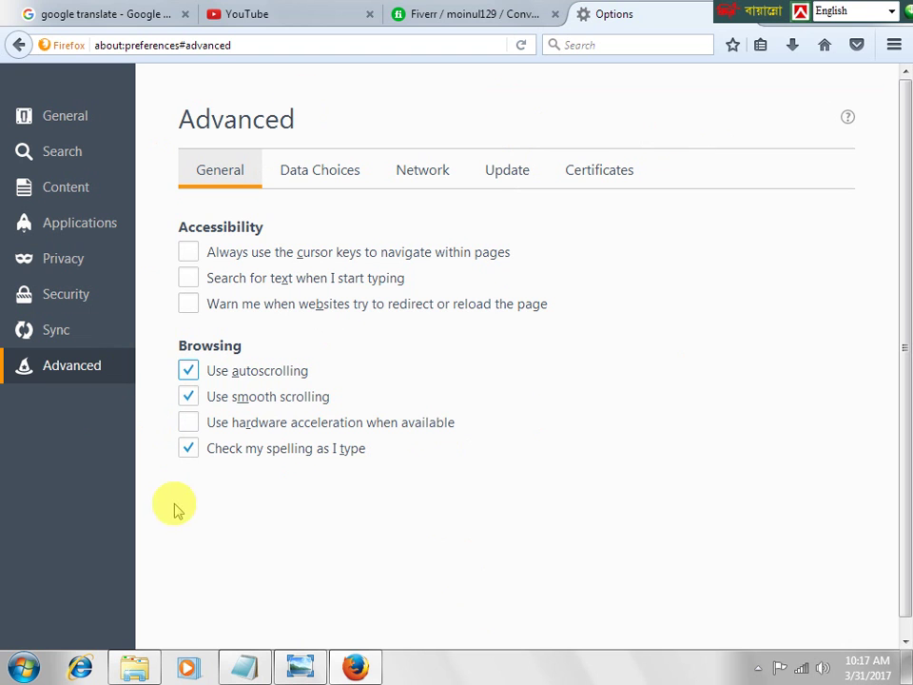
{"action": "left_click", "coordinate": [301, 668]}
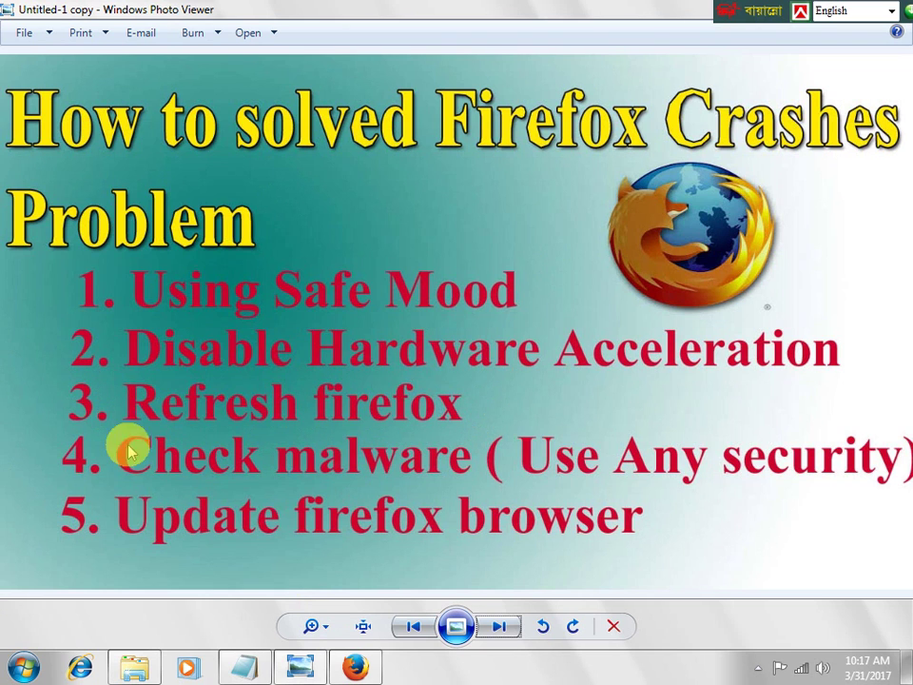
Back in Firefox, open the Firefox Health Report from the Help options.
{"action": "left_click", "coordinate": [360, 666]}
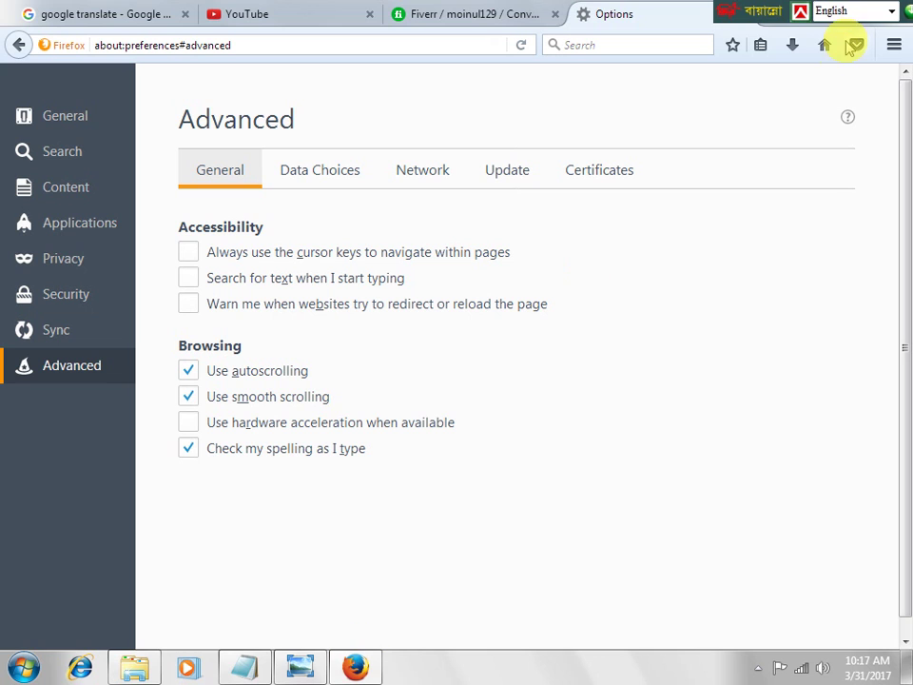
{"action": "left_click", "coordinate": [894, 45]}
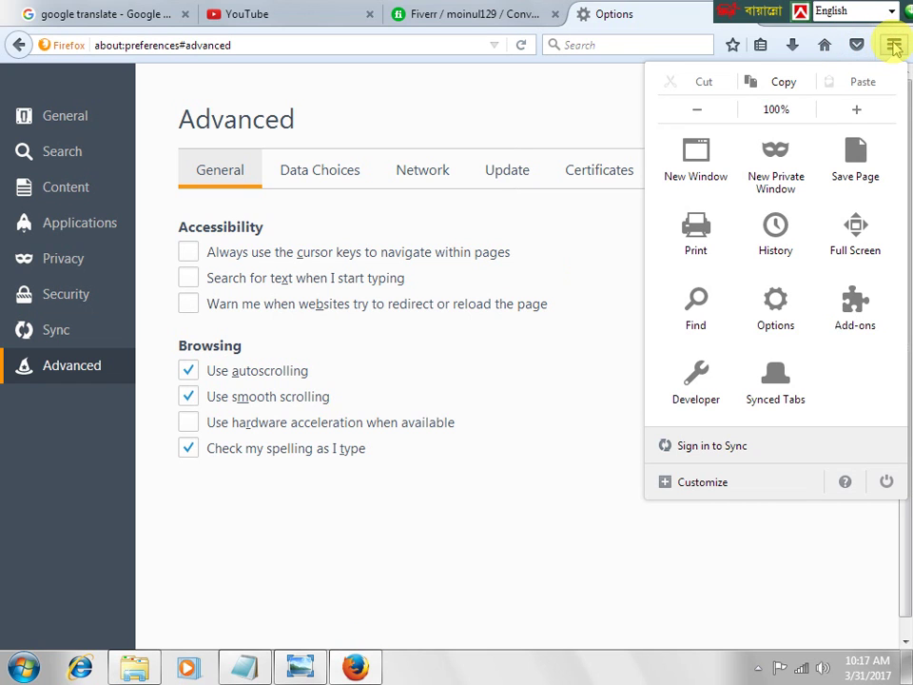
{"action": "left_click", "coordinate": [845, 483]}
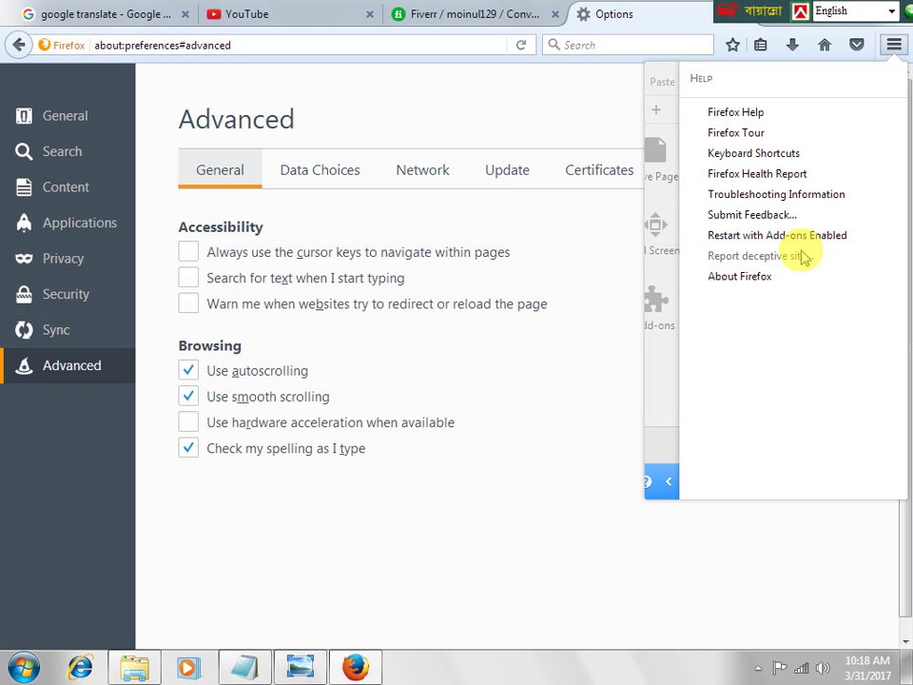
{"action": "left_click", "coordinate": [745, 174]}
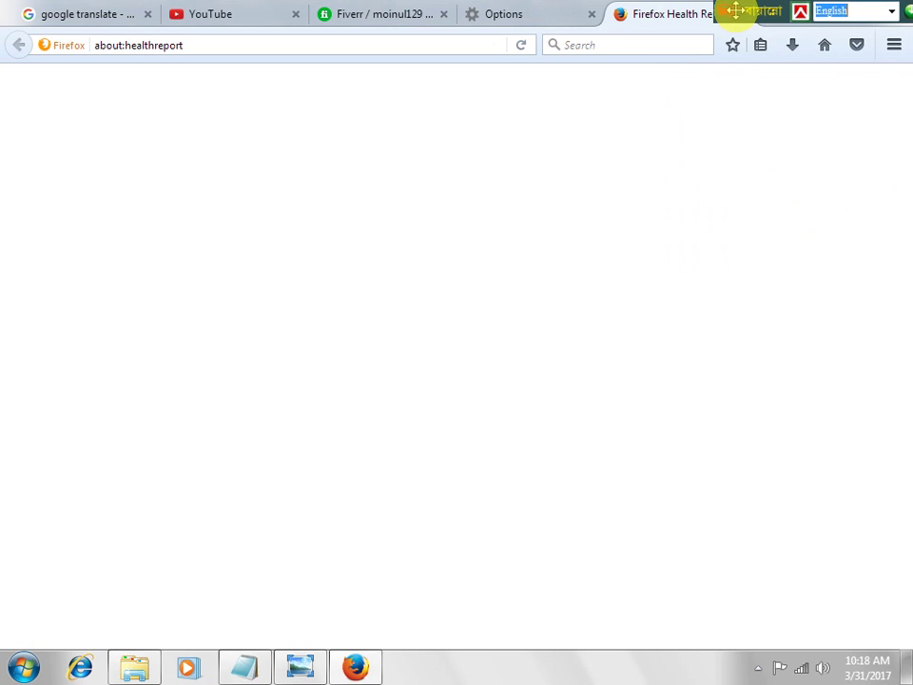
Close the Firefox Health Report tab and look over the recent History list.
{"action": "left_click_drag", "start_coordinate": [754, 11], "coordinate": [836, 20]}
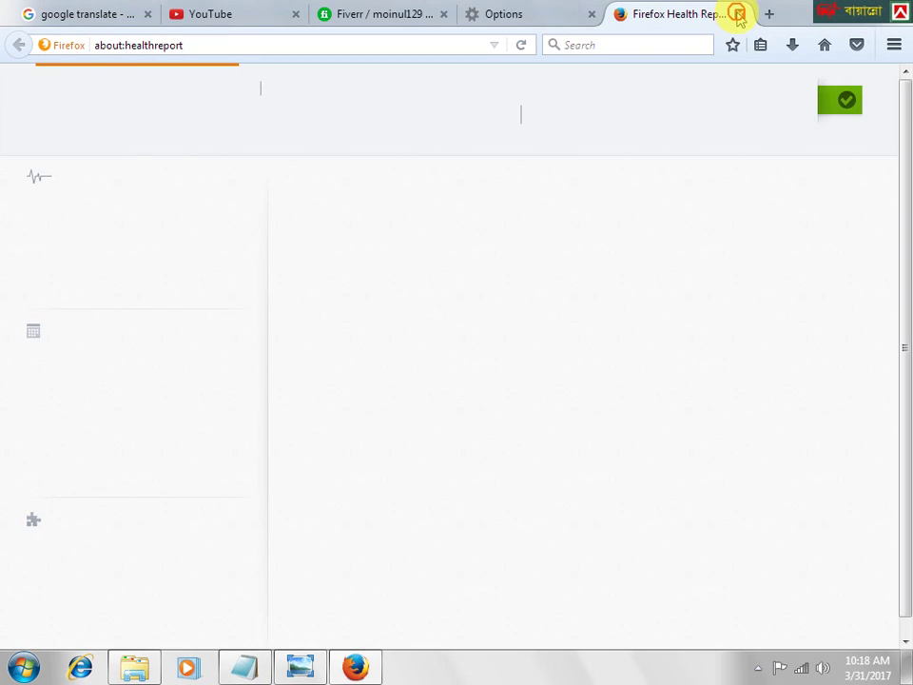
{"action": "left_click", "coordinate": [737, 15]}
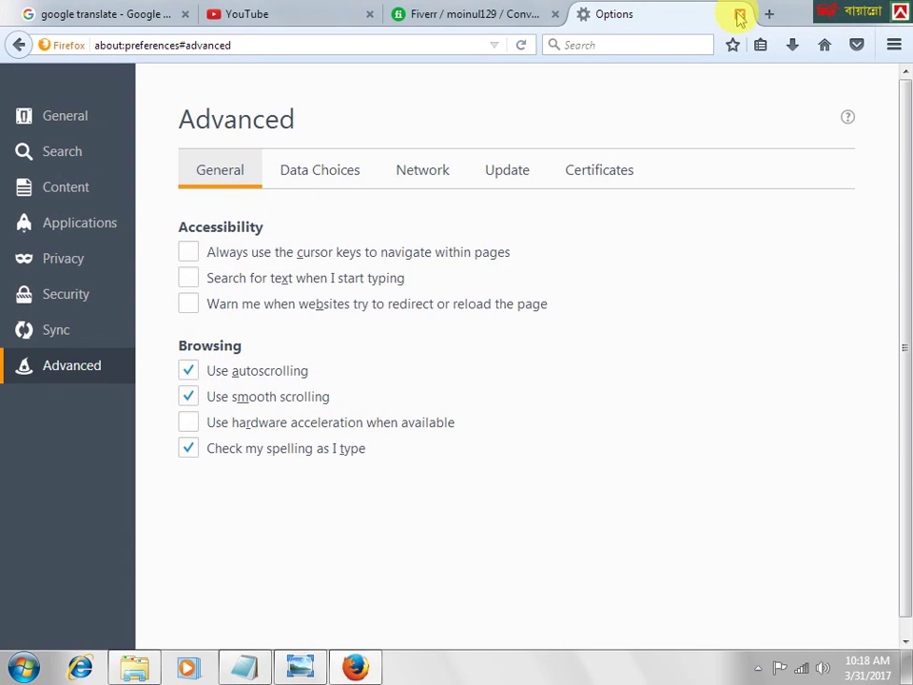
{"action": "left_click", "coordinate": [894, 44]}
{"action": "left_click", "coordinate": [776, 228]}
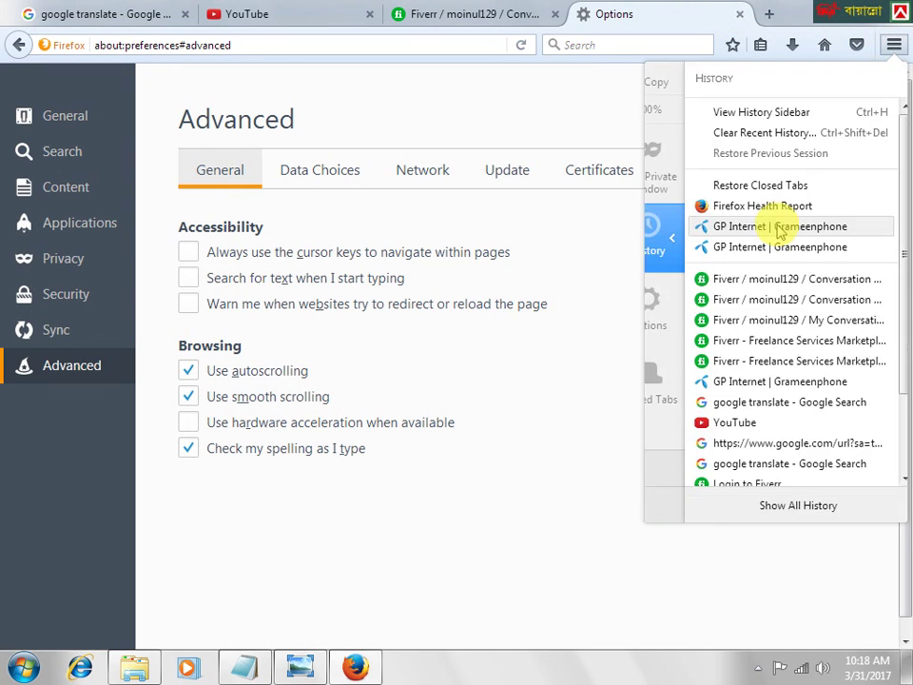
{"action": "left_click", "coordinate": [529, 89]}
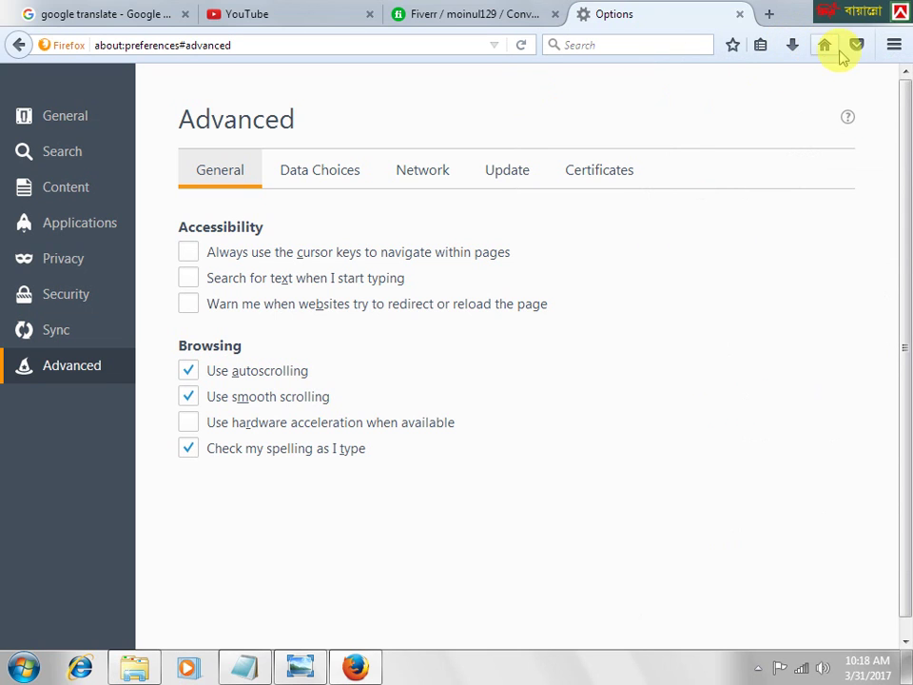
Open Troubleshooting Information (about:support), showing Firefox version 52.0.1.
{"action": "left_click", "coordinate": [894, 43]}
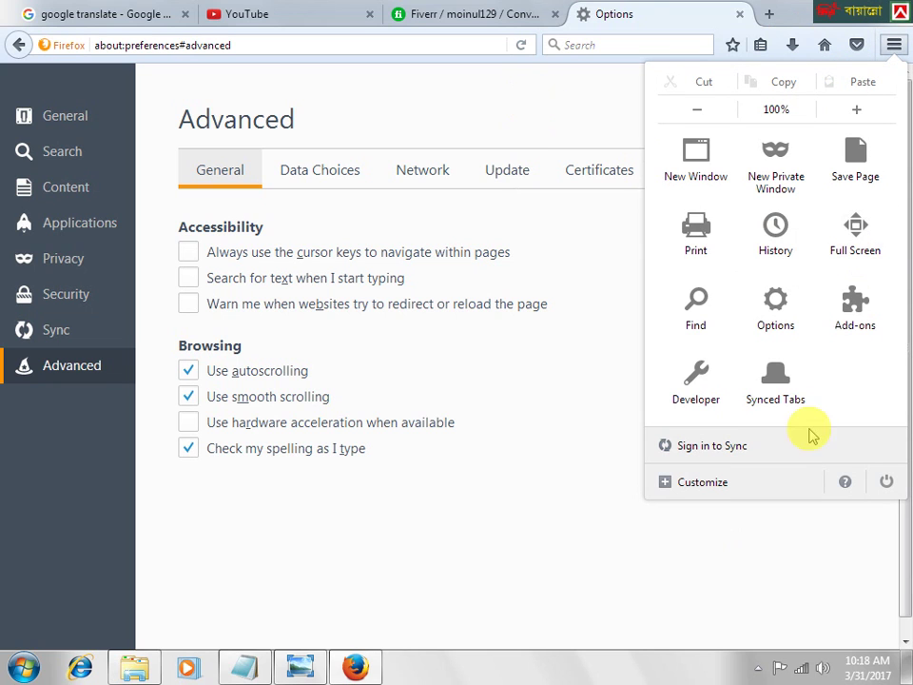
{"action": "left_click", "coordinate": [847, 482]}
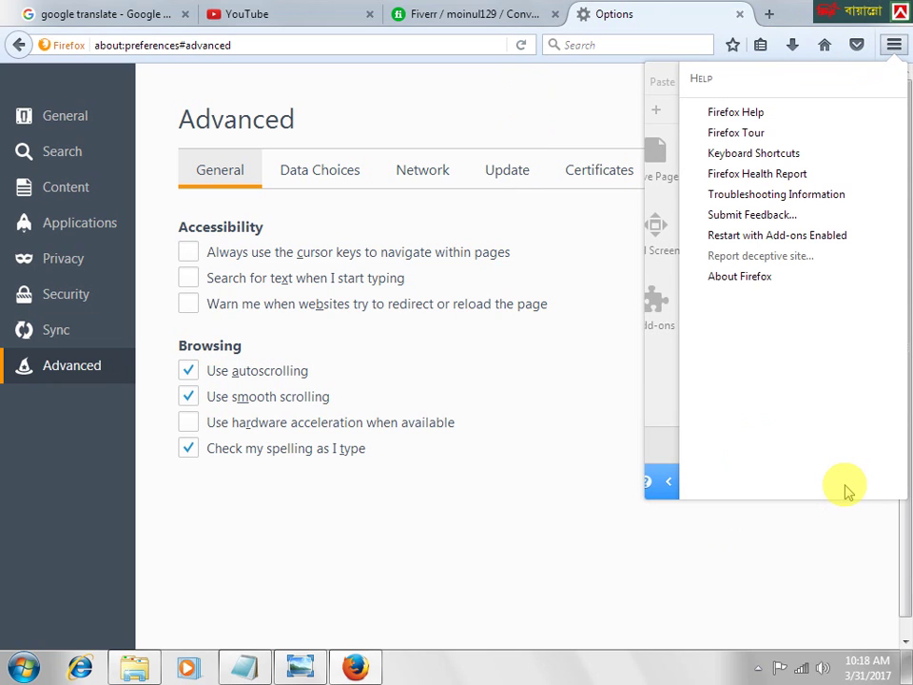
{"action": "left_click", "coordinate": [753, 195]}
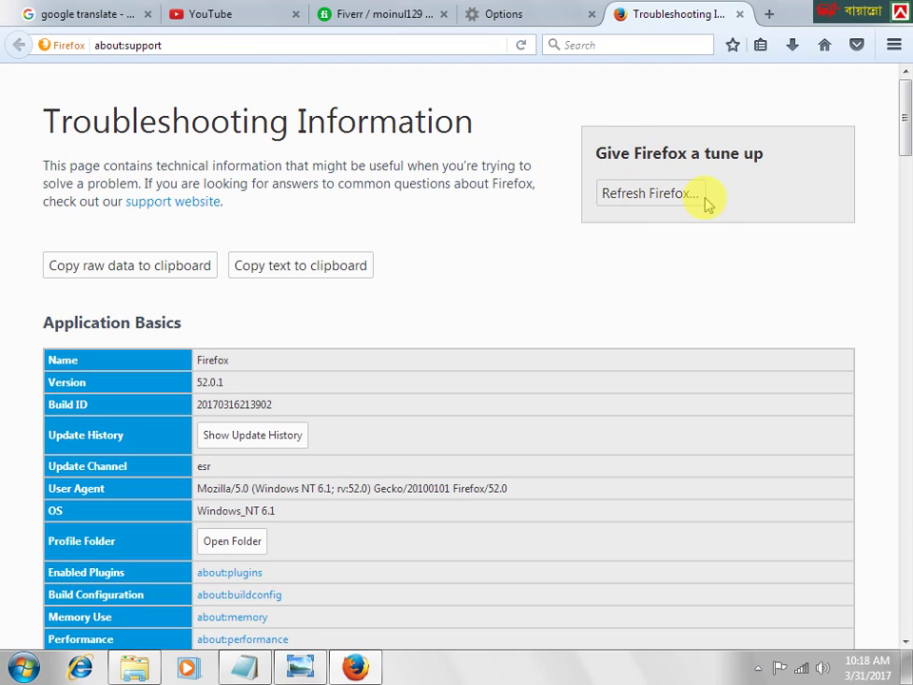
Choose Refresh Firefox on the Troubleshooting page and confirm the reset to defaults.
{"action": "left_click", "coordinate": [624, 196]}
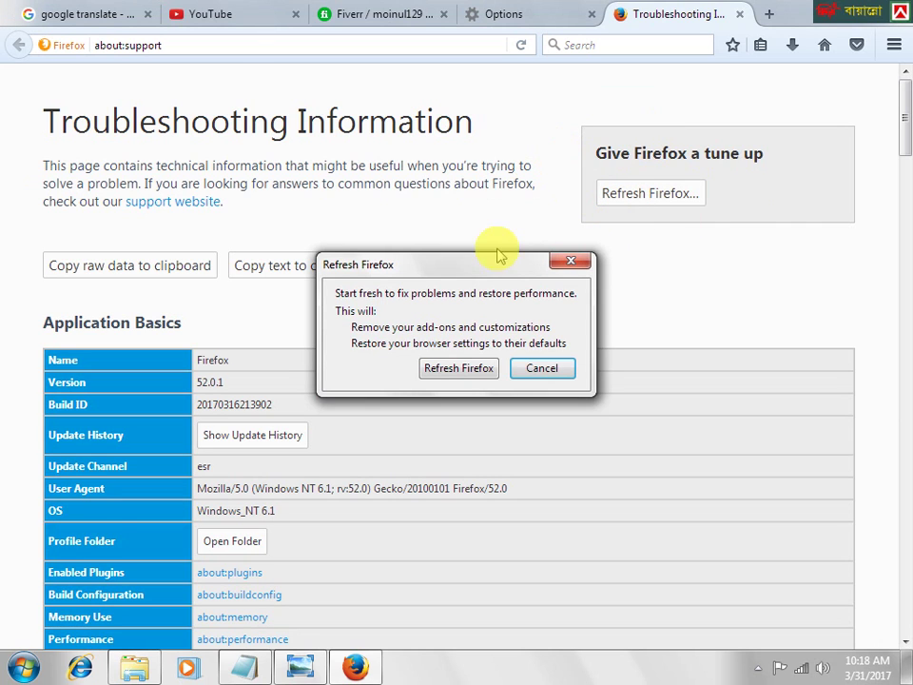
{"action": "left_click_drag", "start_coordinate": [473, 272], "coordinate": [500, 218]}
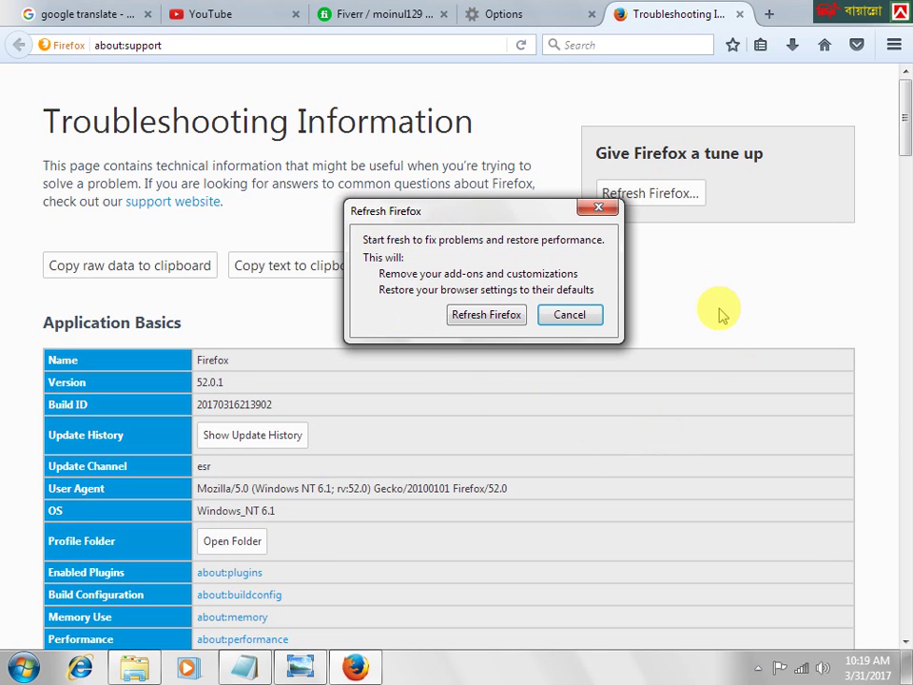
{"action": "left_click", "coordinate": [486, 315]}
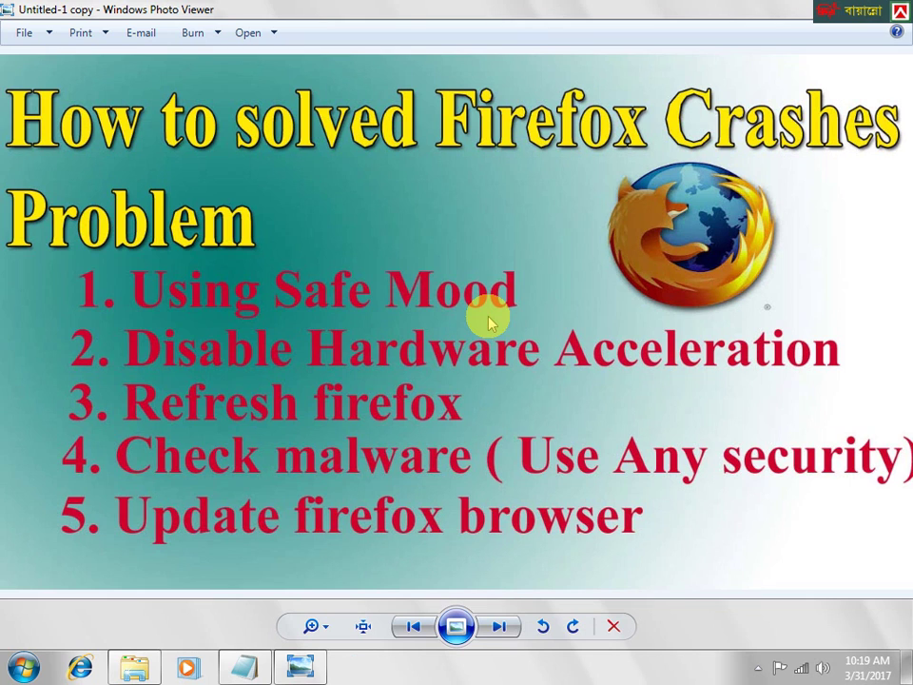
Minimise the Photo Viewer and Explorer windows to reveal the desktop.
{"action": "left_click_drag", "start_coordinate": [710, 7], "coordinate": [656, 155]}
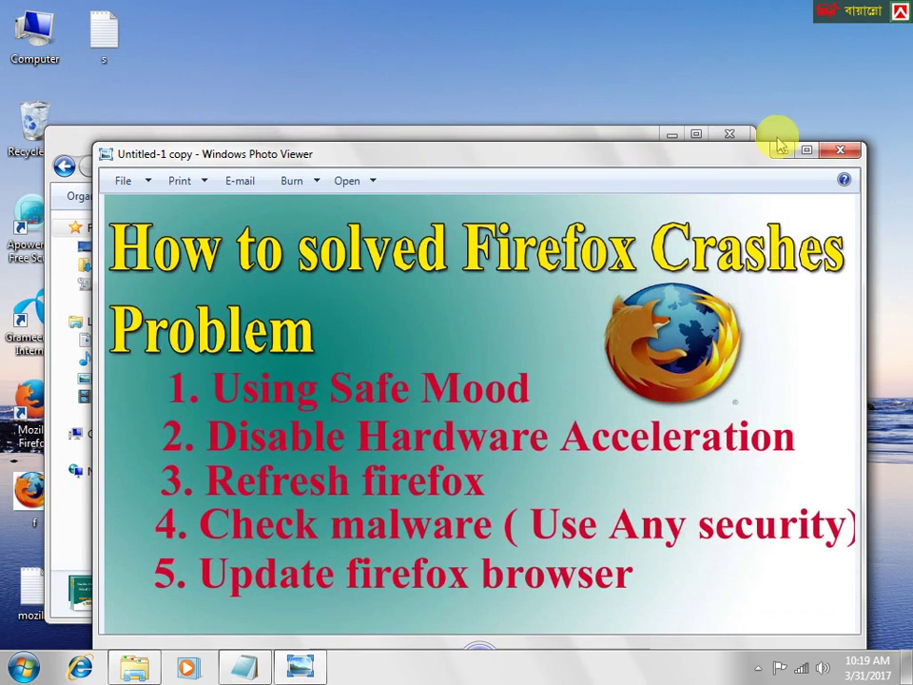
{"action": "left_click", "coordinate": [778, 150]}
{"action": "left_click", "coordinate": [671, 134]}
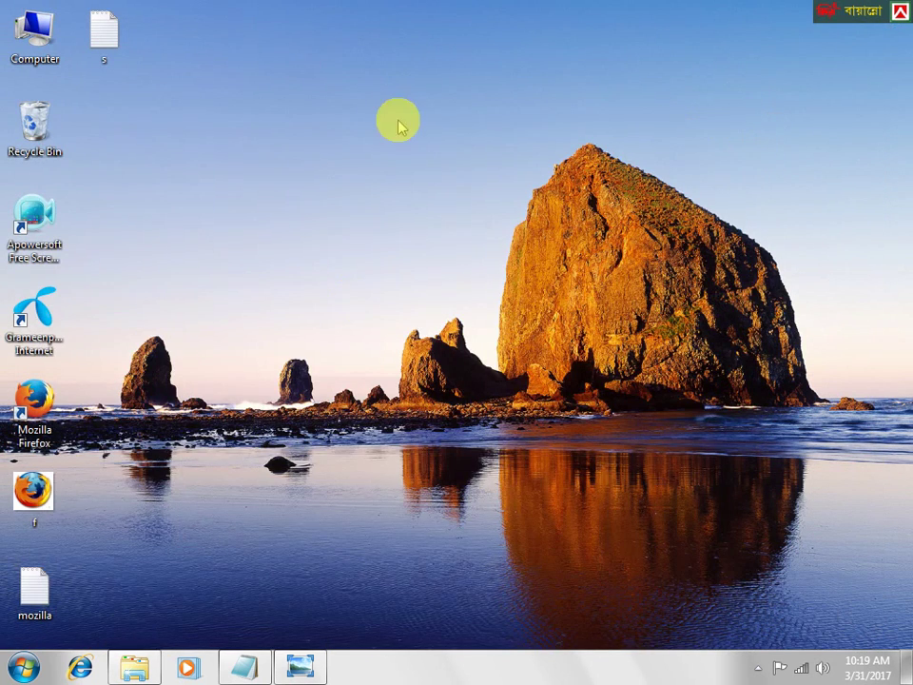
Refresh the desktop twice from its right-click menu.
{"action": "right_click", "coordinate": [337, 265]}
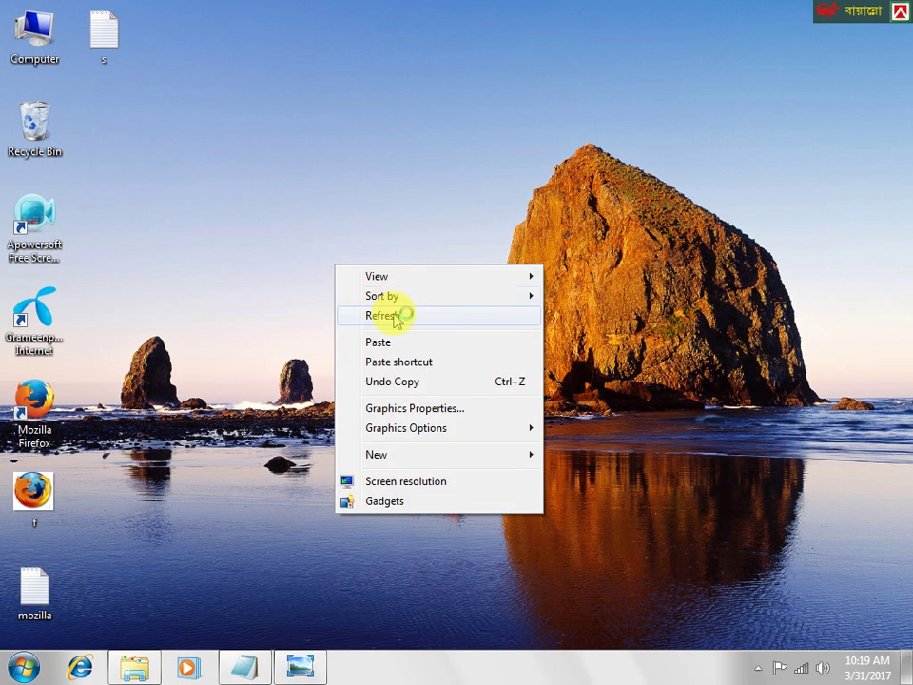
{"action": "left_click", "coordinate": [397, 317]}
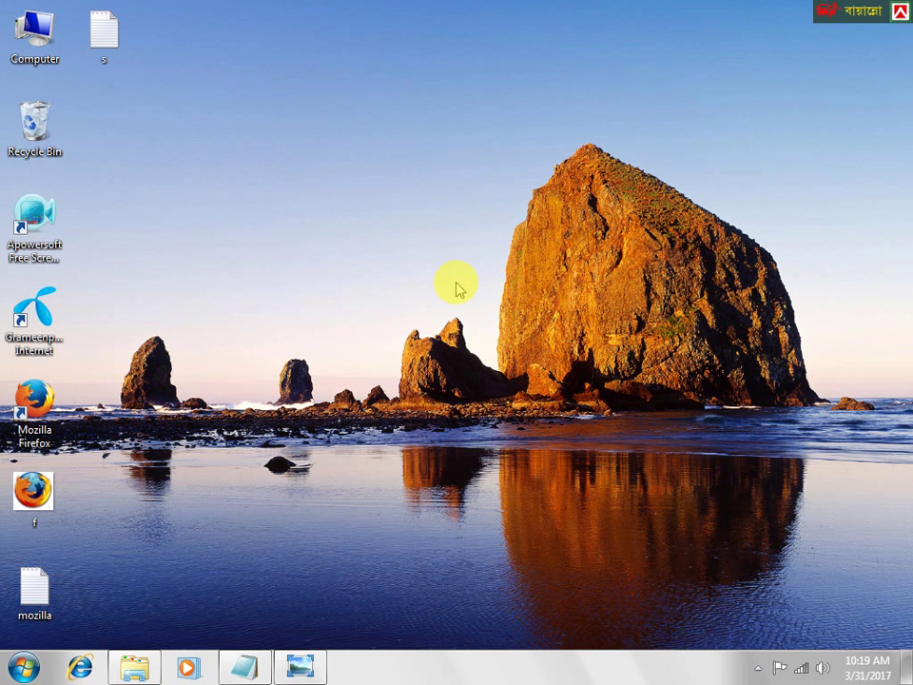
{"action": "right_click", "coordinate": [330, 231]}
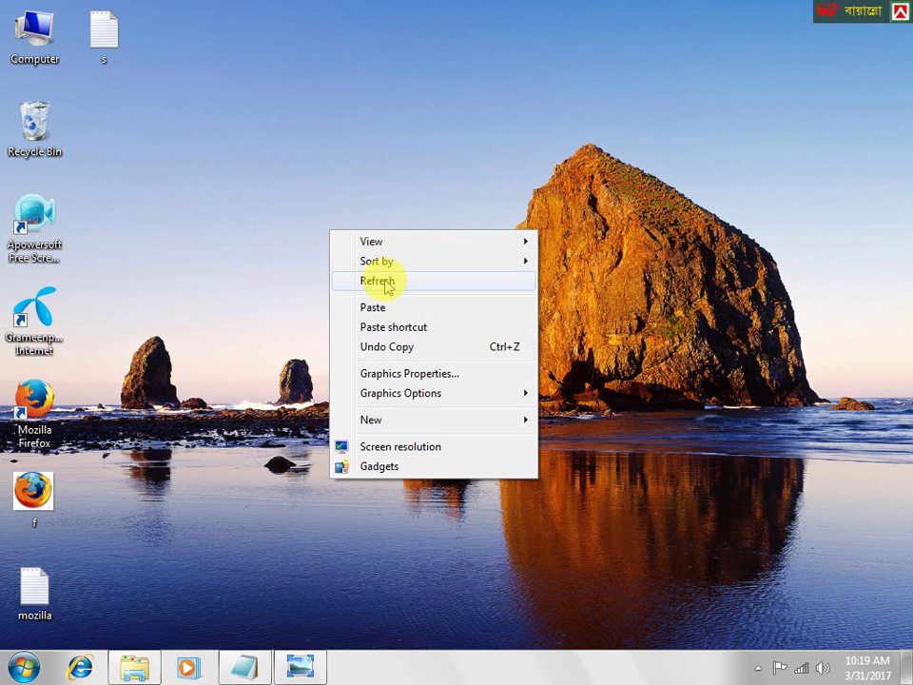
{"action": "left_click", "coordinate": [377, 281]}
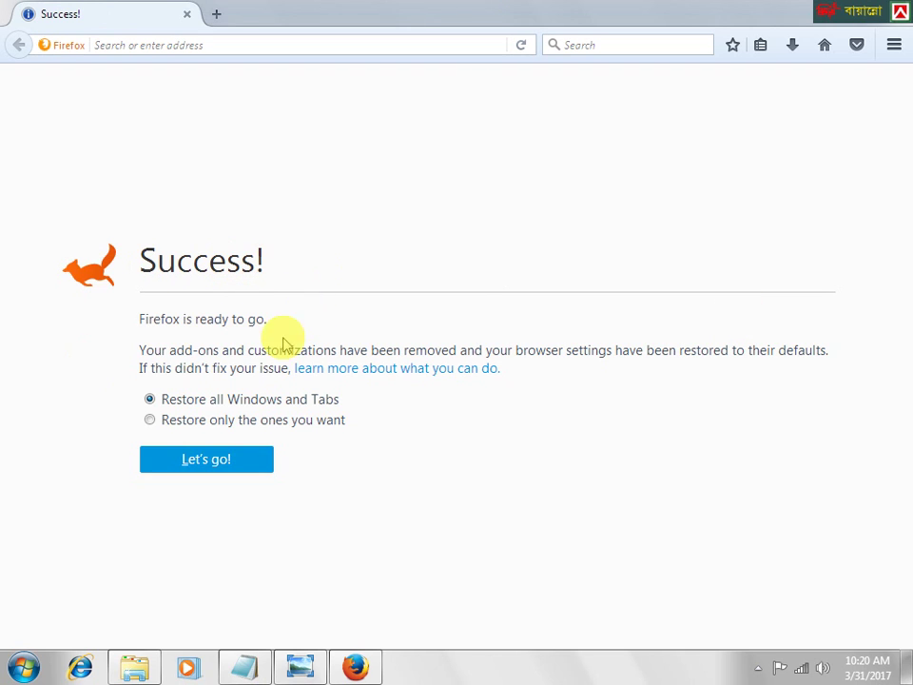
Complete the Firefox refresh with Restore all Windows and Tabs, then return to the crash-fixes slide in Photo Viewer.
{"action": "left_click", "coordinate": [214, 464]}
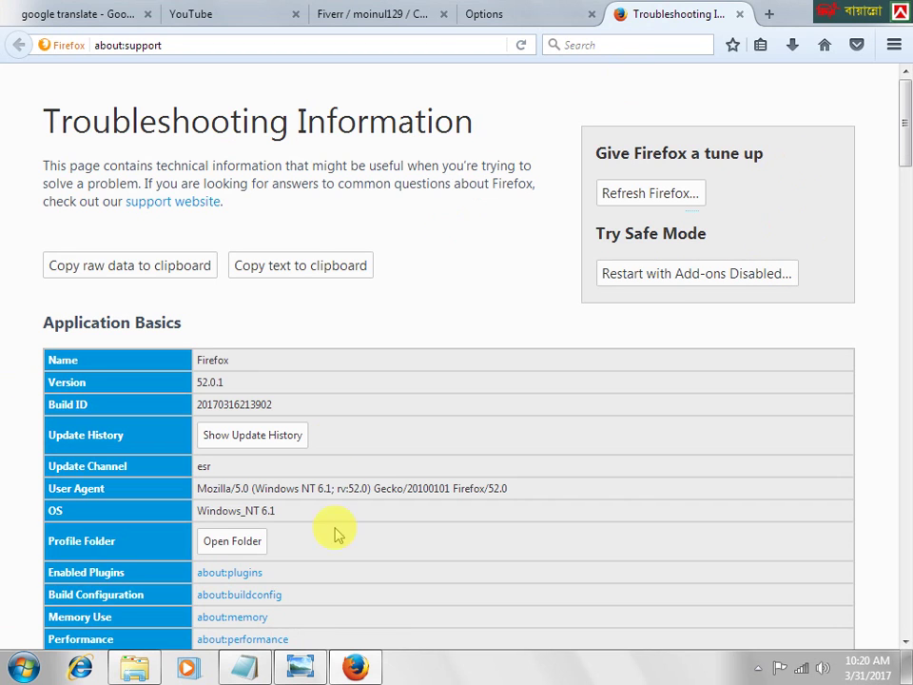
{"action": "left_click", "coordinate": [306, 667]}
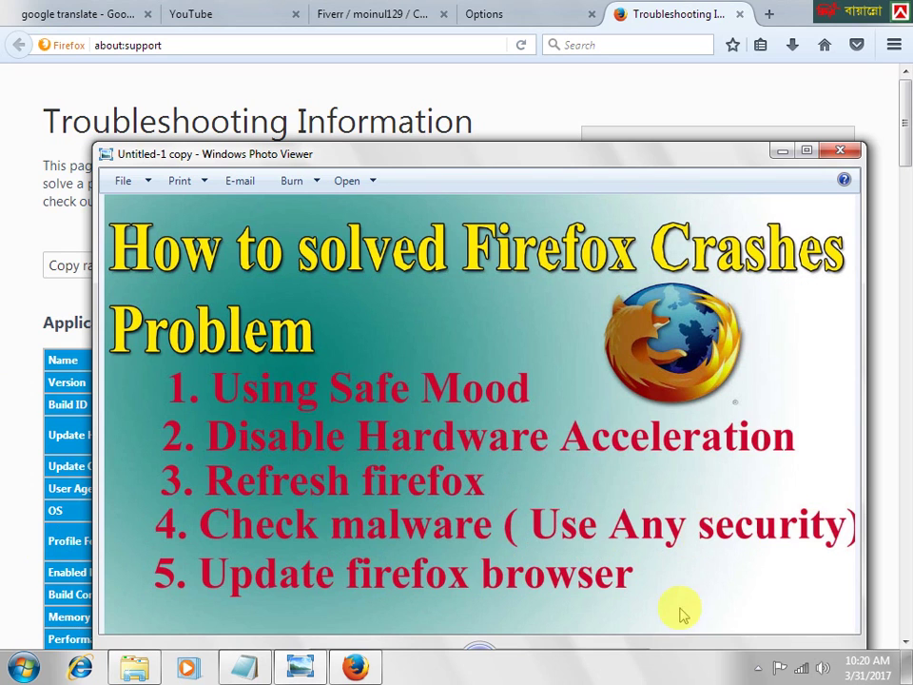
{"action": "left_click", "coordinate": [758, 667]}
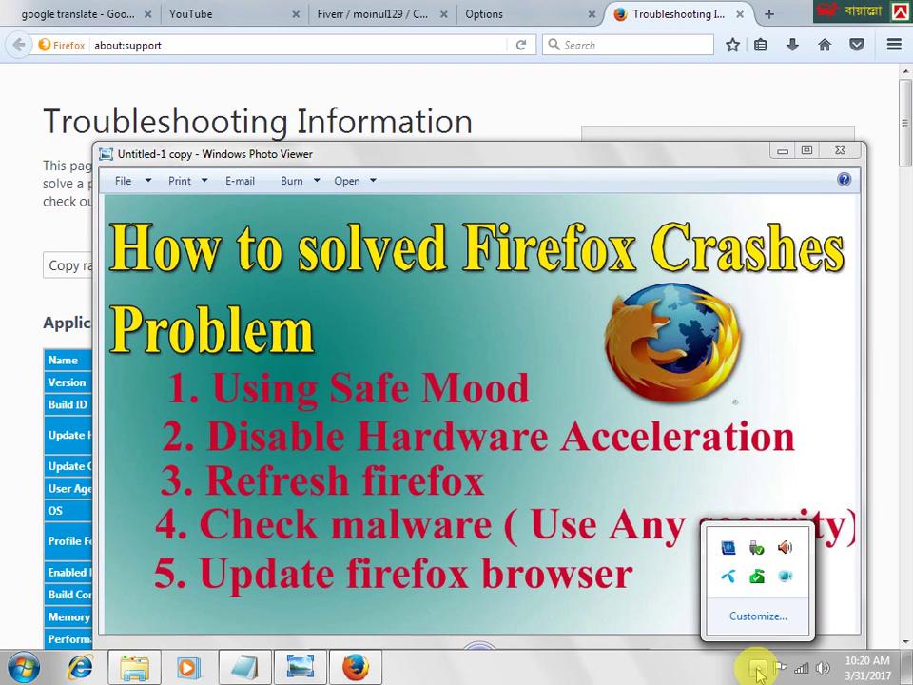
{"action": "left_click", "coordinate": [757, 578]}
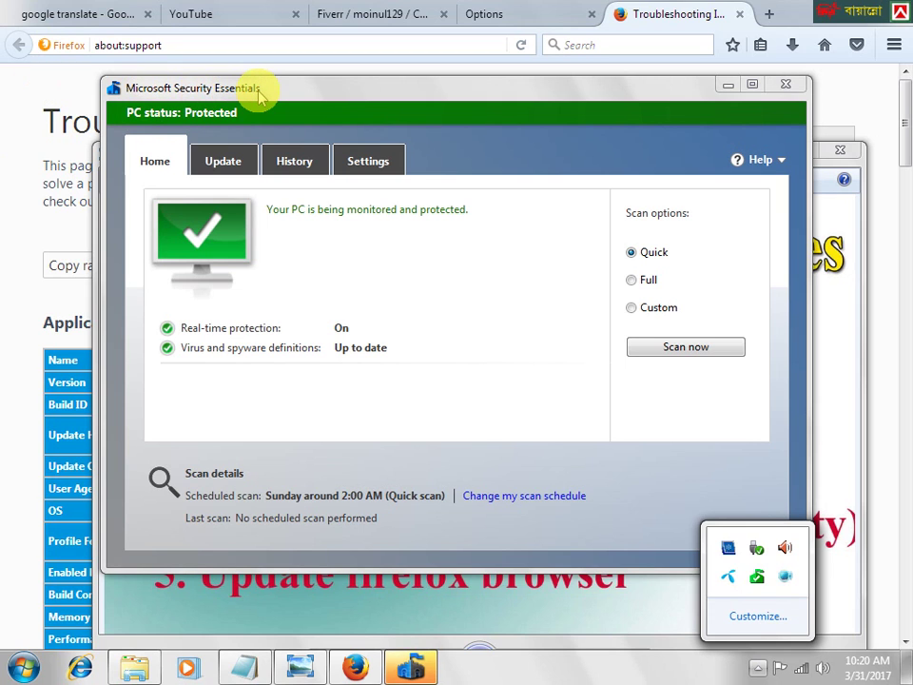
{"action": "left_click", "coordinate": [447, 352]}
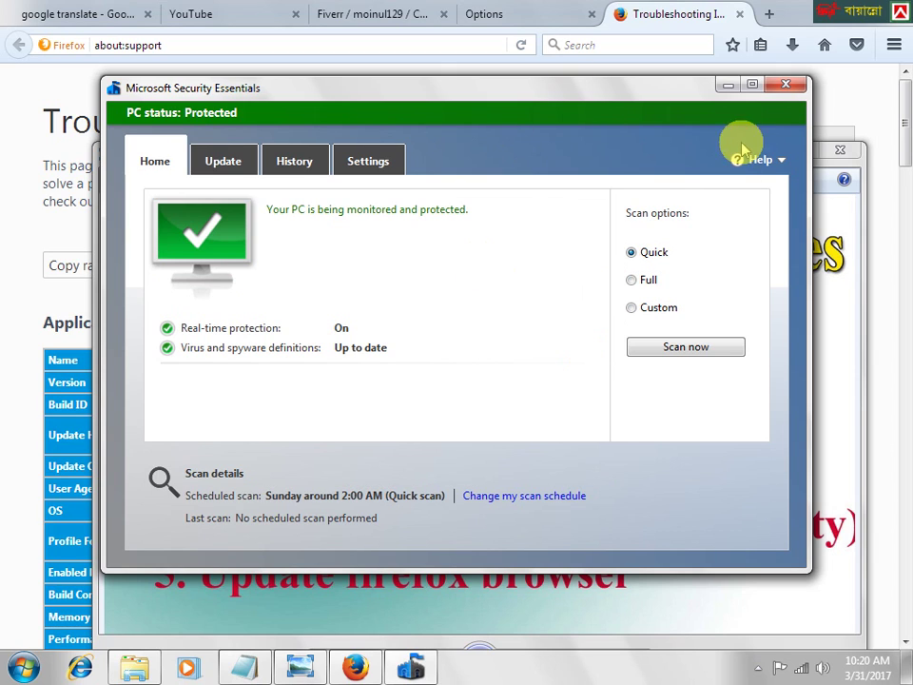
{"action": "left_click", "coordinate": [788, 86]}
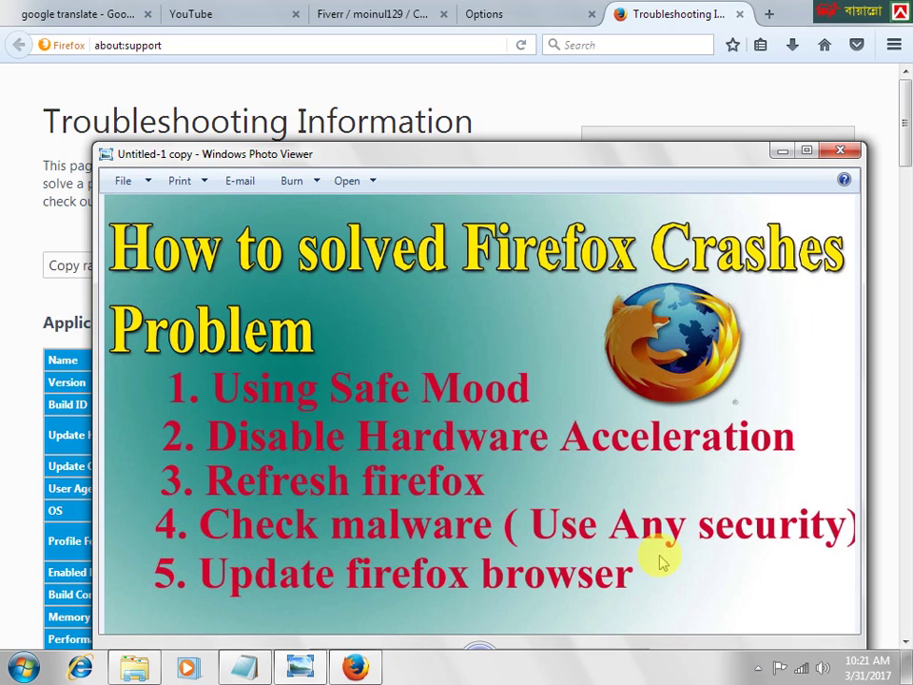
Confirm in About Firefox that version 52.0.1 ESR is up to date, then close the dialog.
{"action": "left_click", "coordinate": [782, 150]}
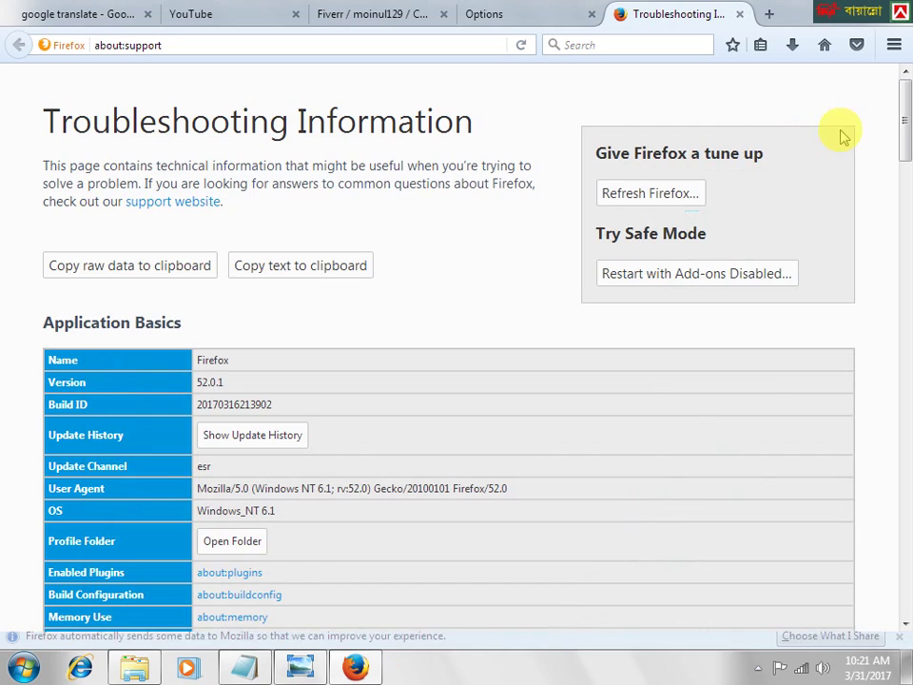
{"action": "left_click", "coordinate": [893, 45]}
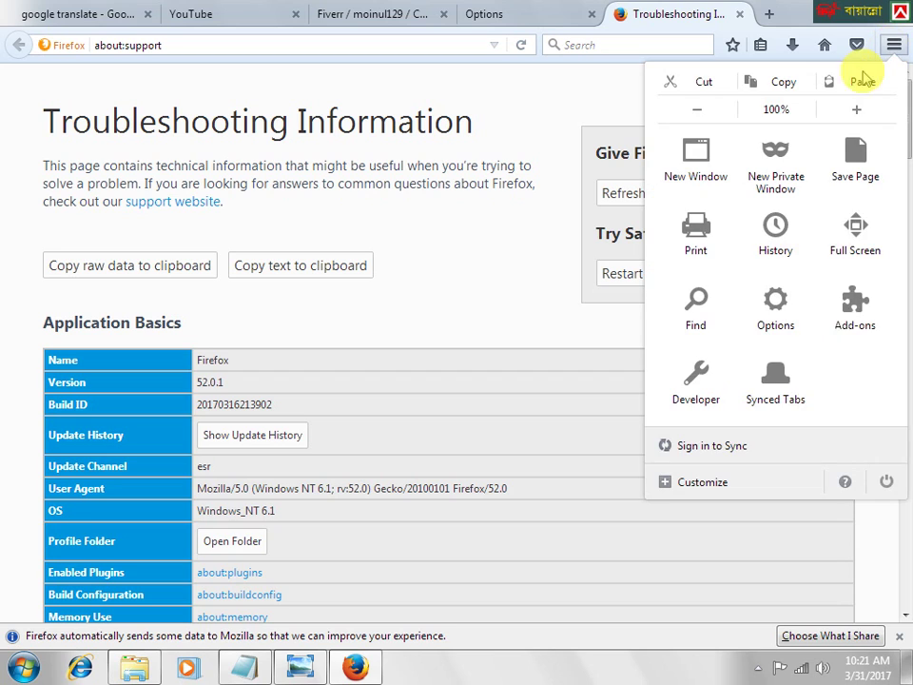
{"action": "left_click", "coordinate": [844, 485]}
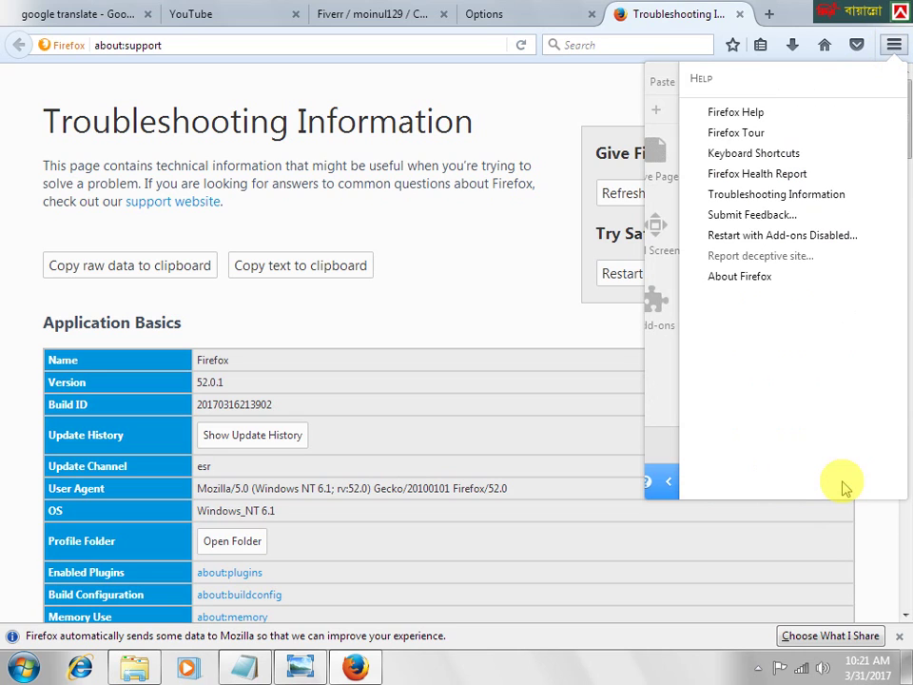
{"action": "left_click", "coordinate": [742, 282]}
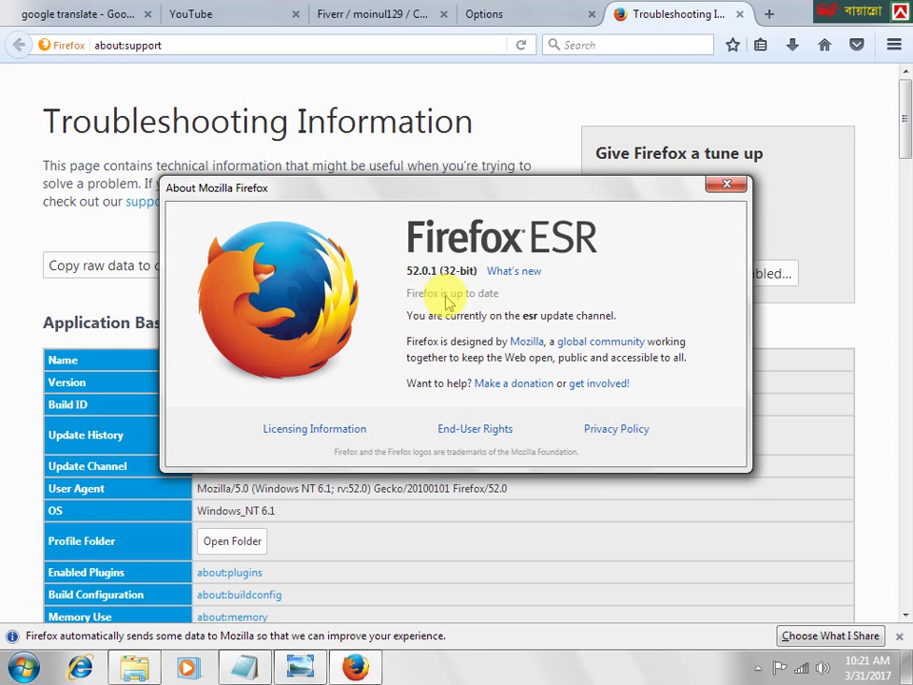
{"action": "left_click", "coordinate": [725, 187]}
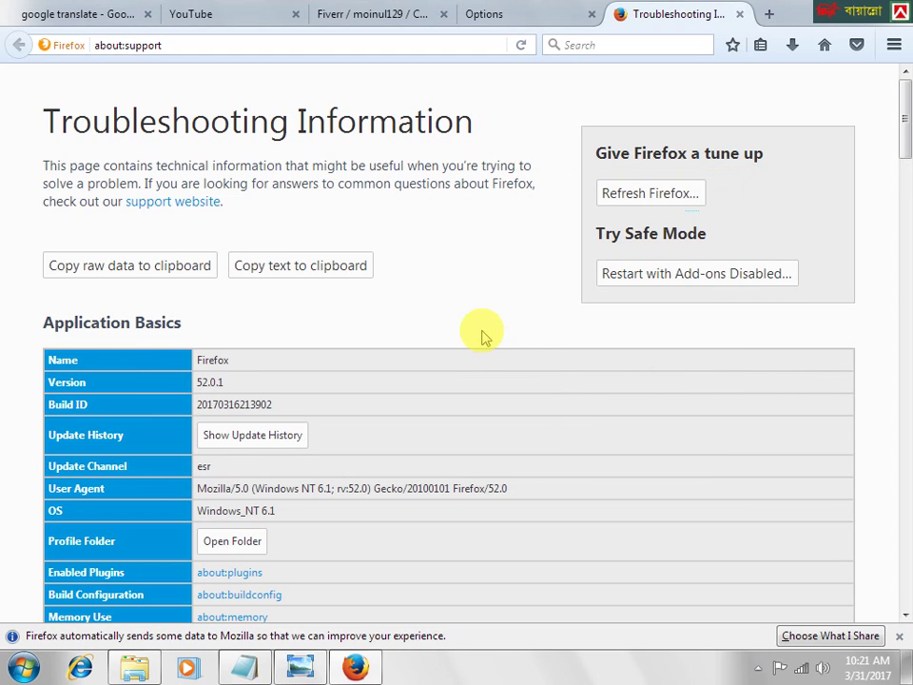